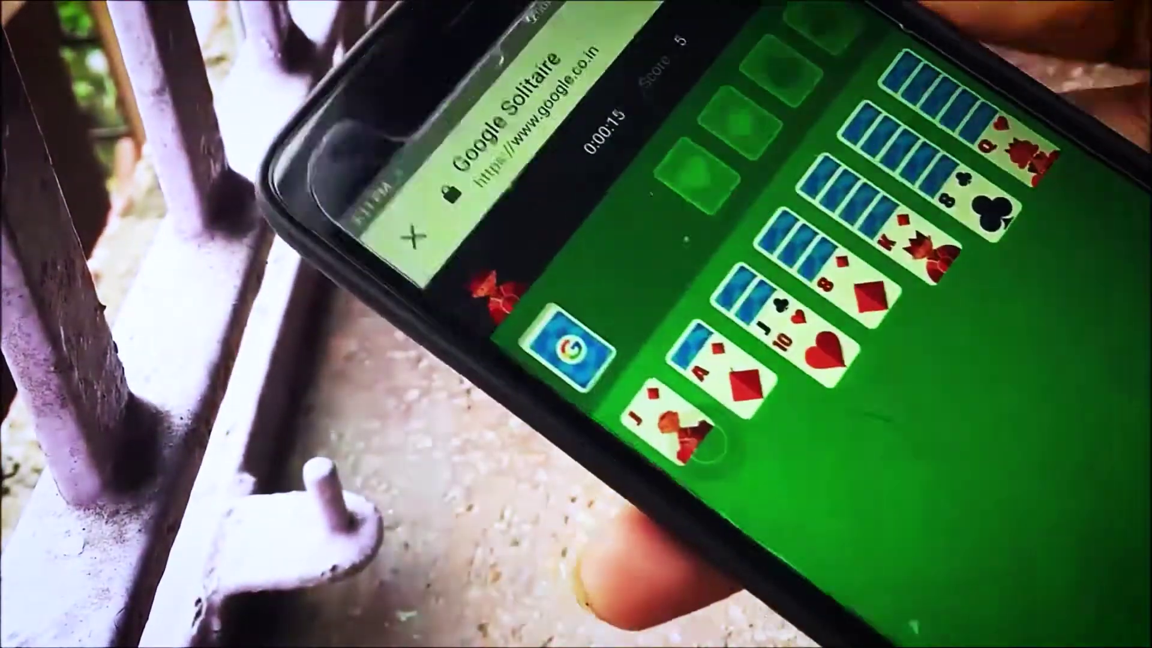
mouse_move(815, 364)
mouse_down()
mouse_move(927, 369)
mouse_move(895, 364)
mouse_up()
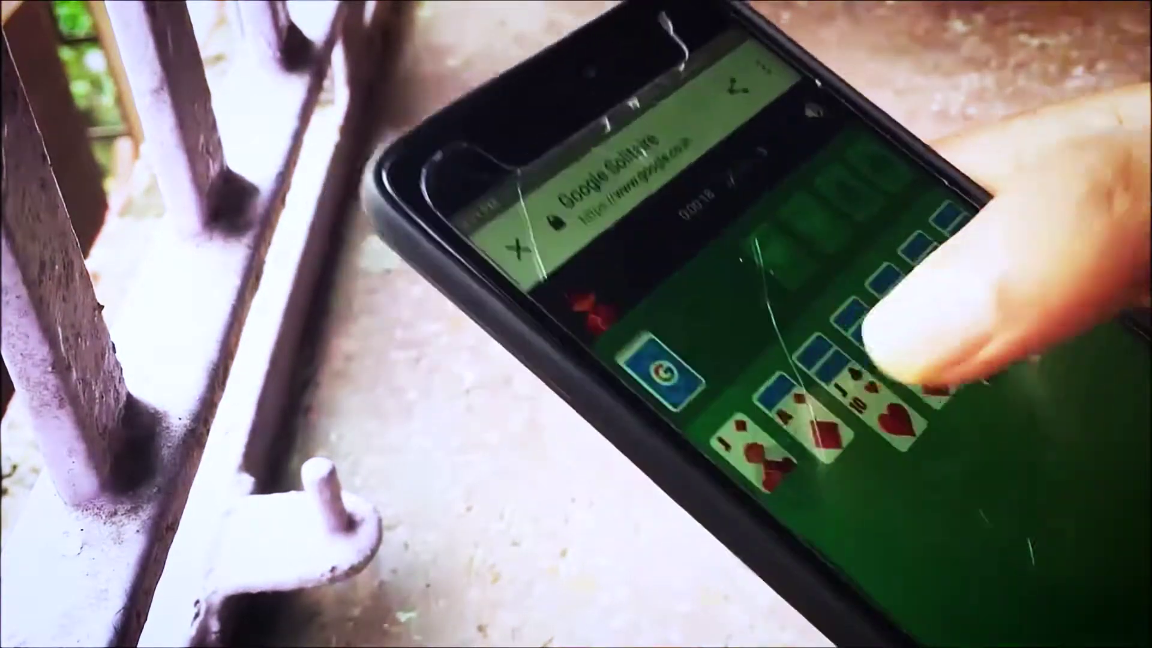
click(864, 387)
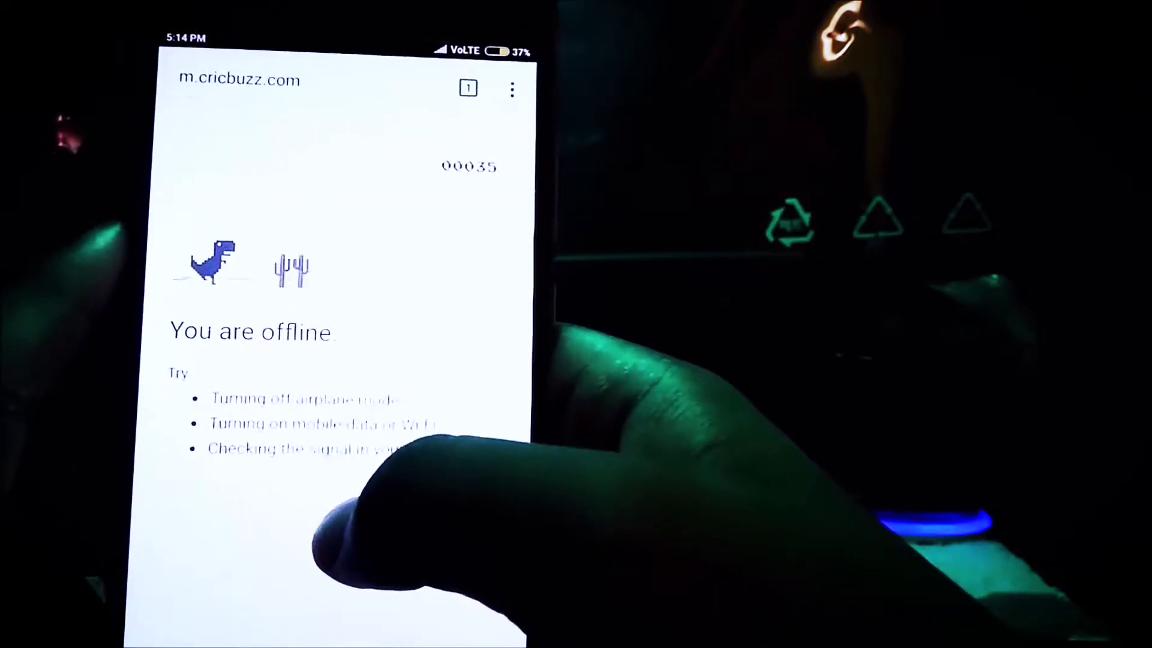
click(347, 236)
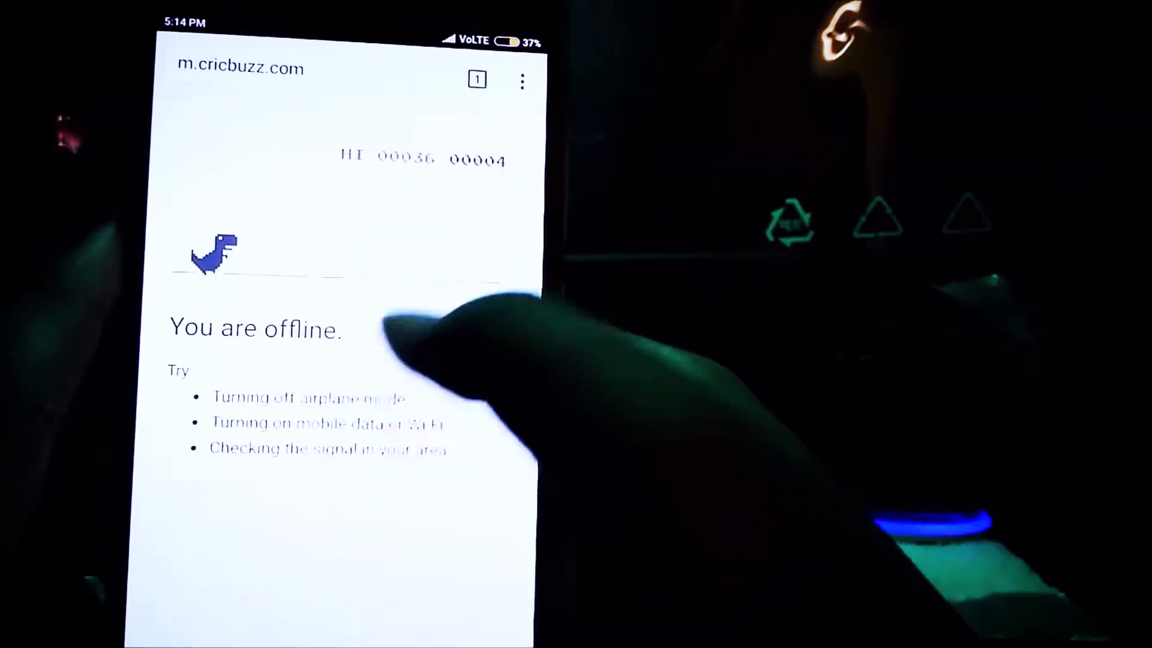
click(356, 446)
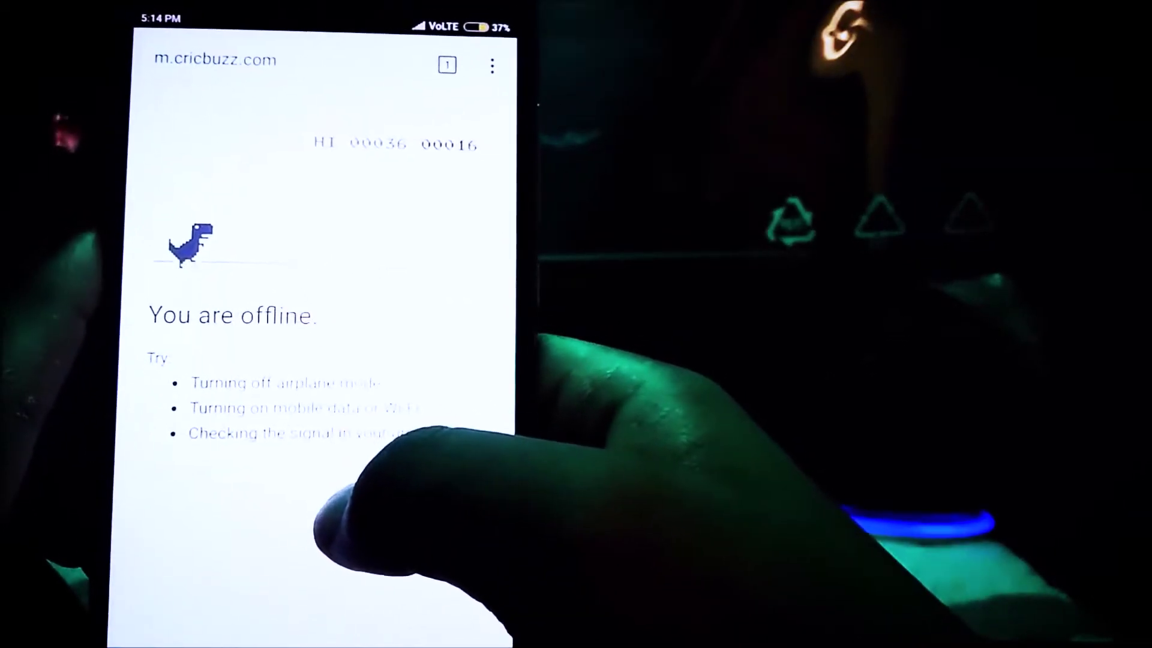
click(342, 504)
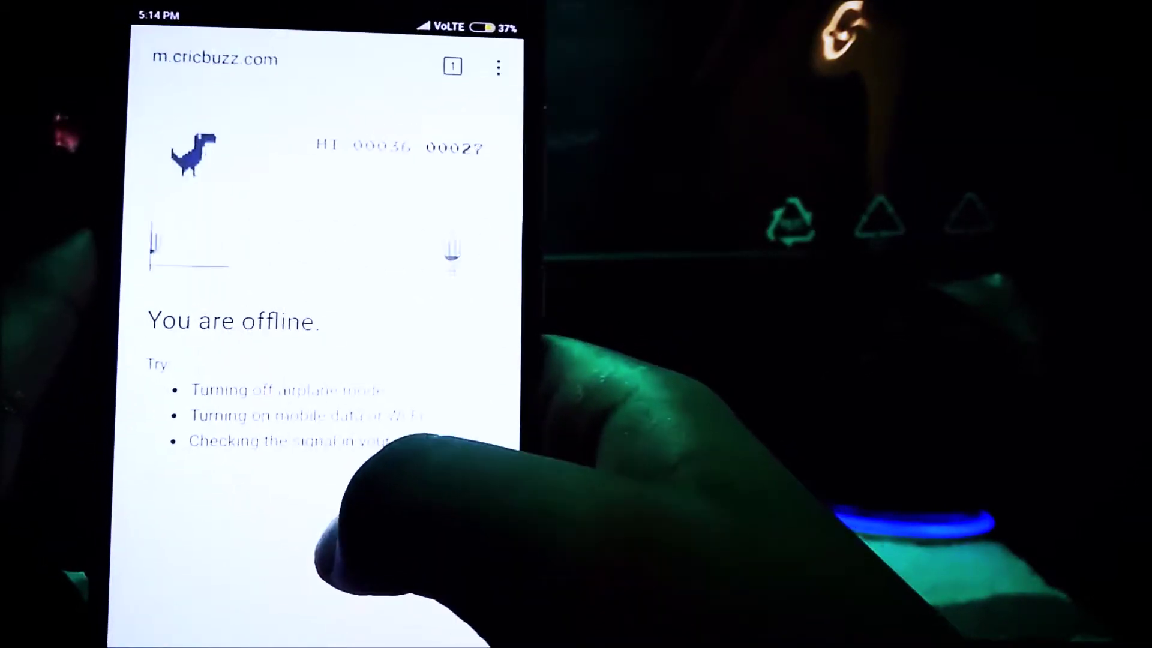
click(325, 549)
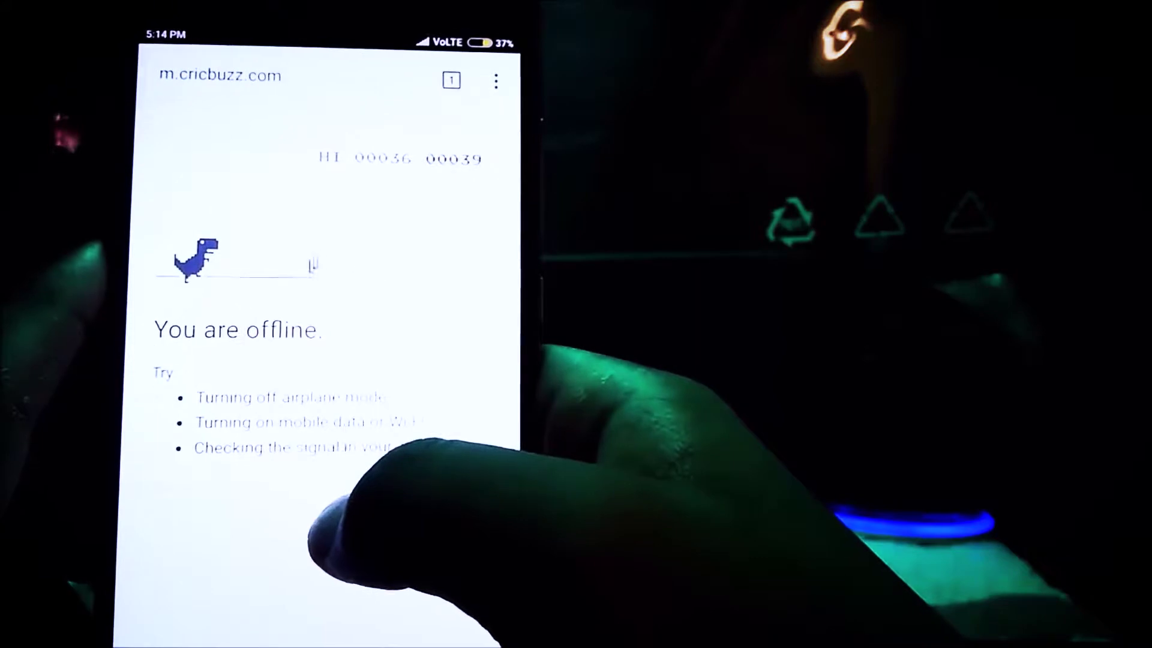
click(328, 535)
click(329, 536)
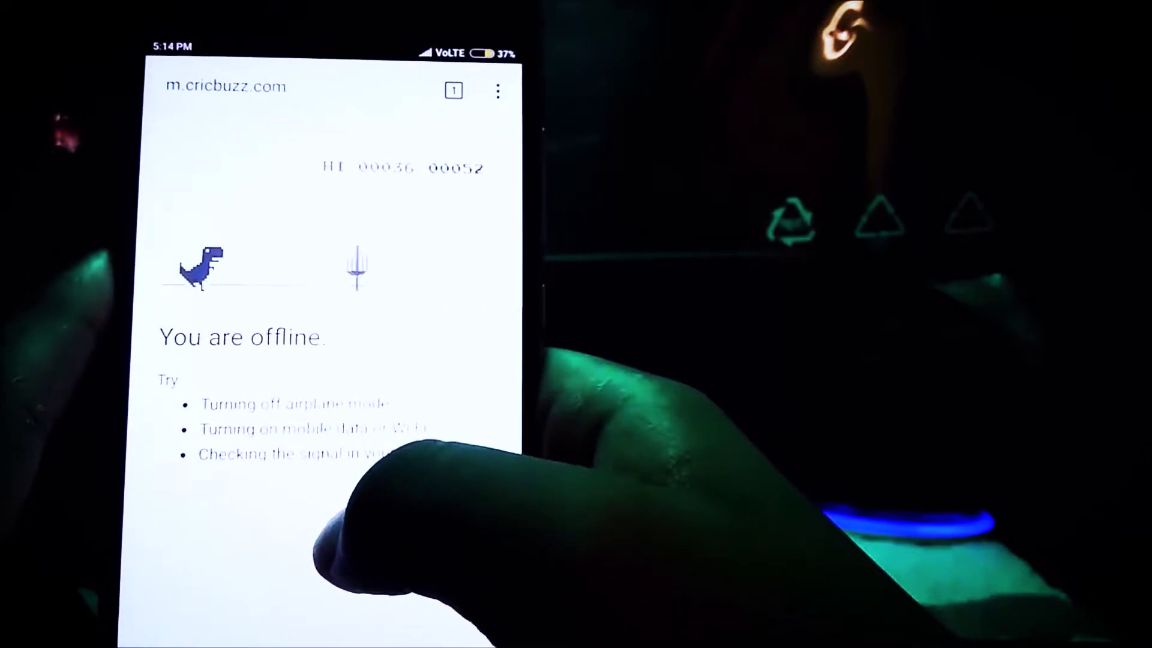
click(328, 541)
click(320, 550)
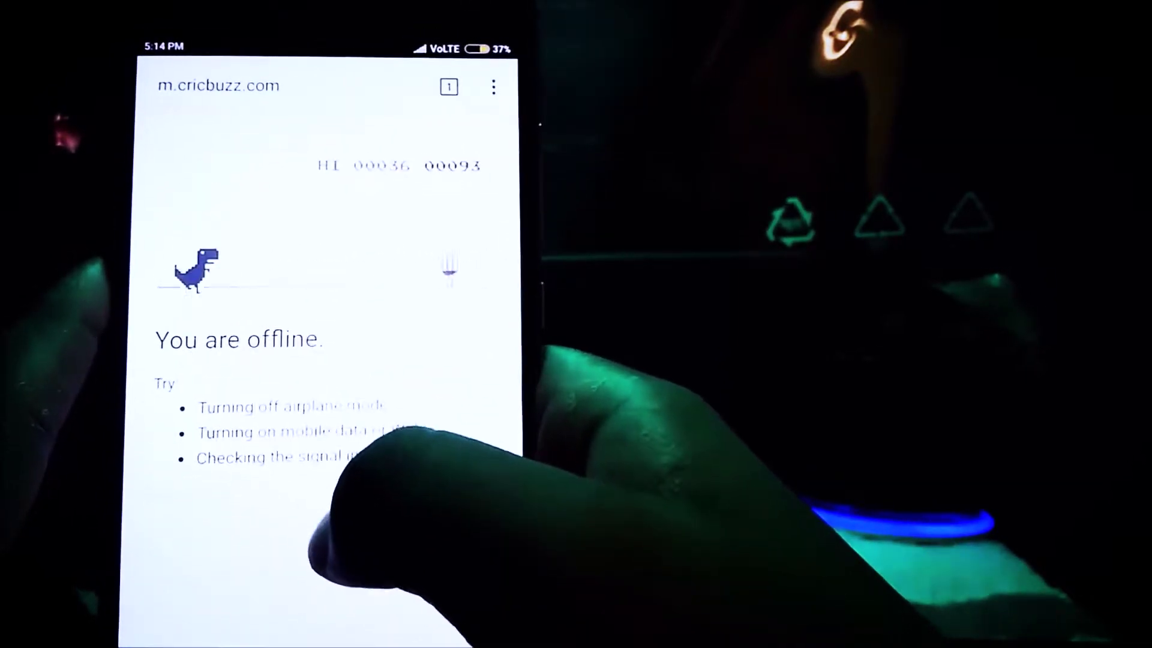
click(326, 544)
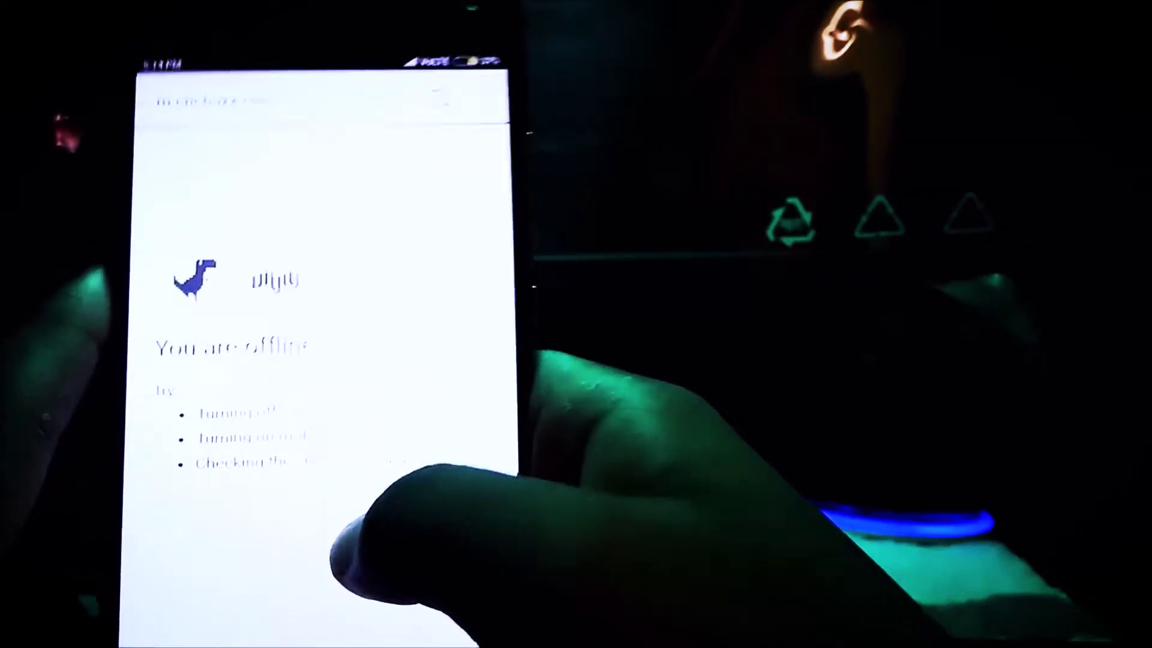
click(335, 558)
click(329, 540)
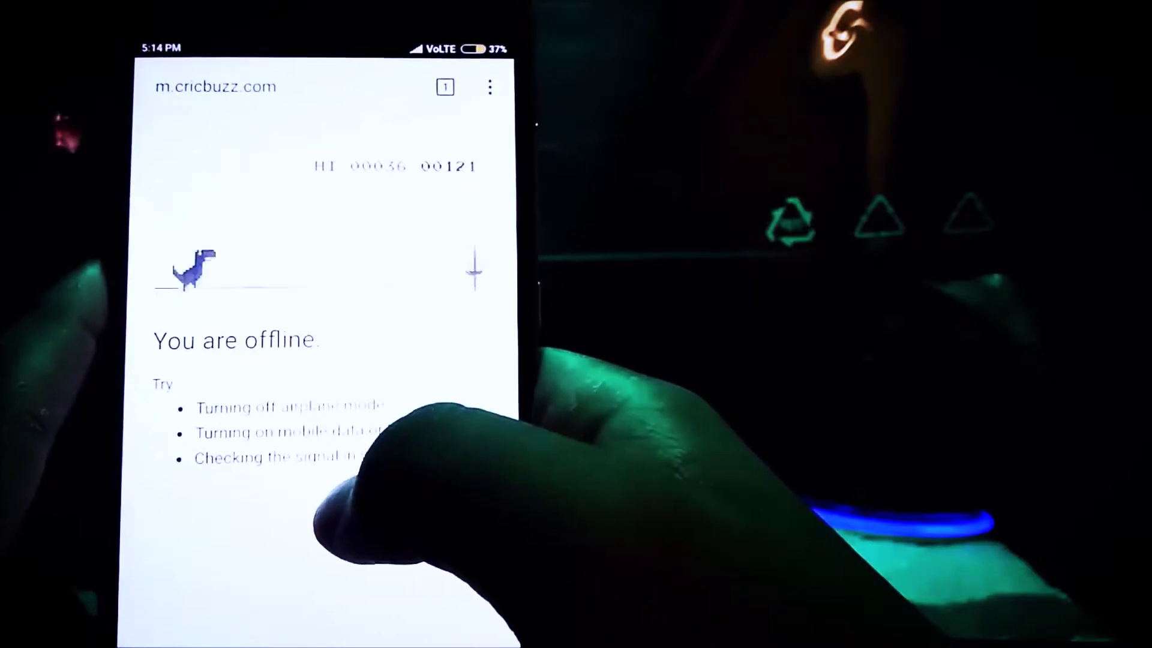
click(333, 540)
click(324, 540)
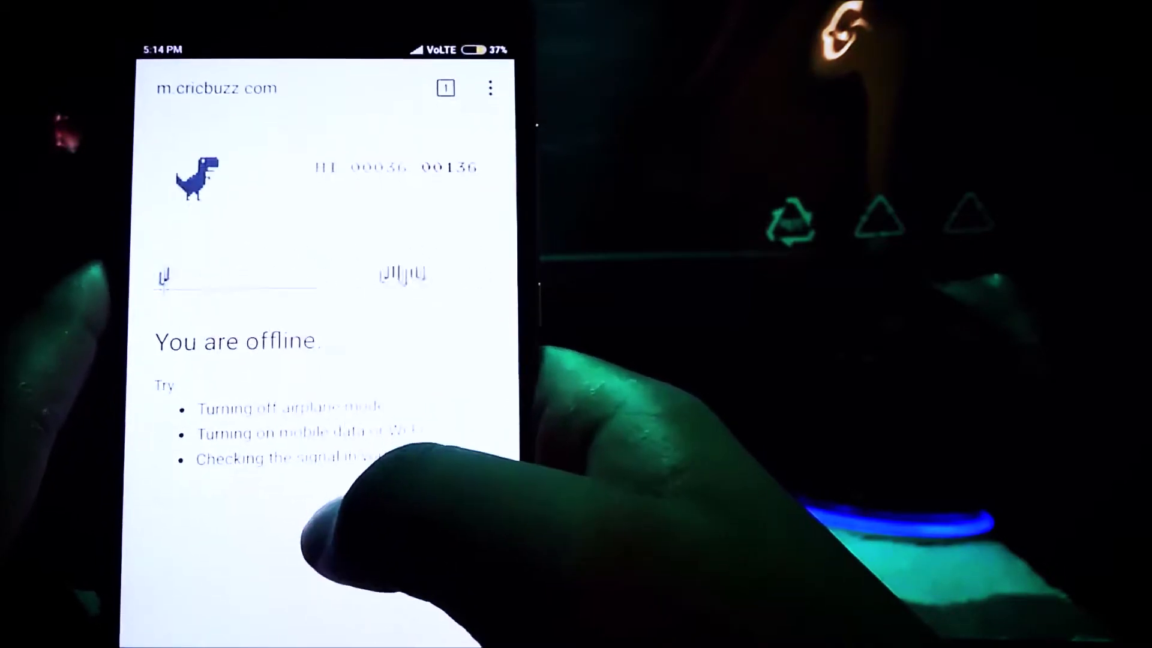
click(315, 549)
click(324, 549)
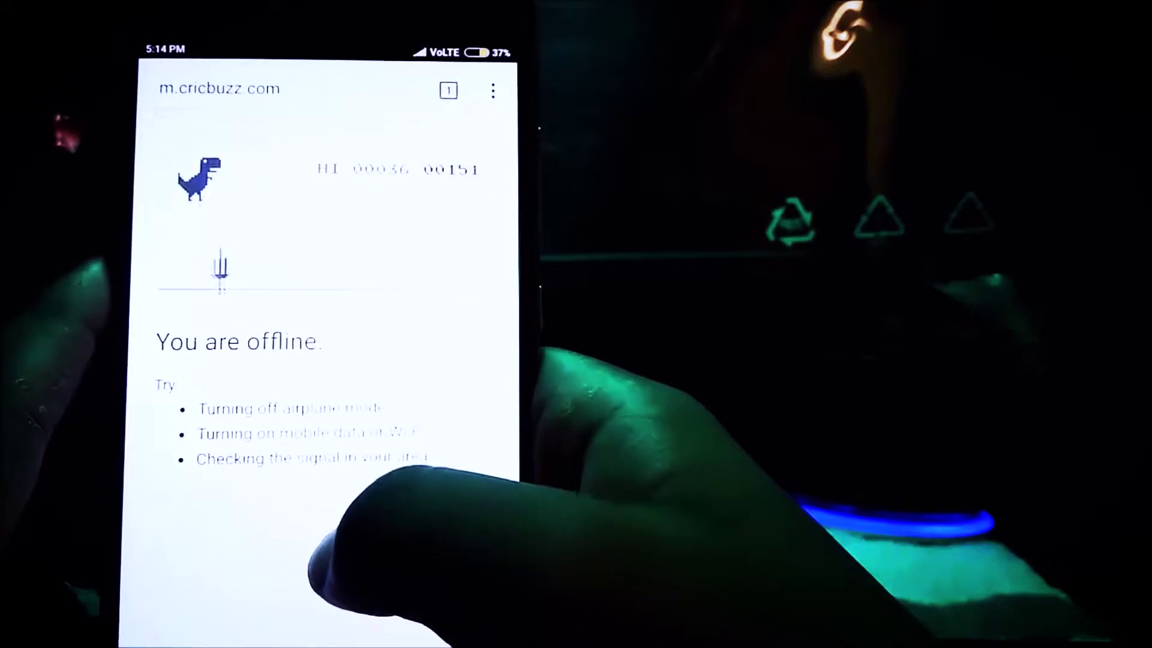
click(320, 549)
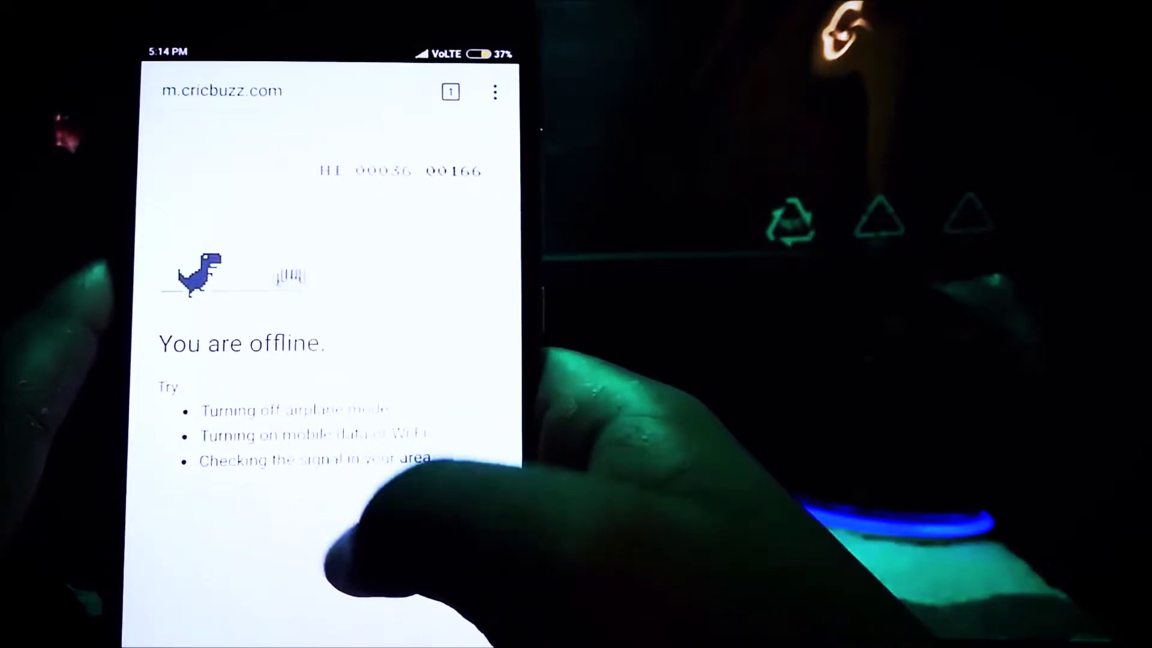
click(325, 540)
click(311, 535)
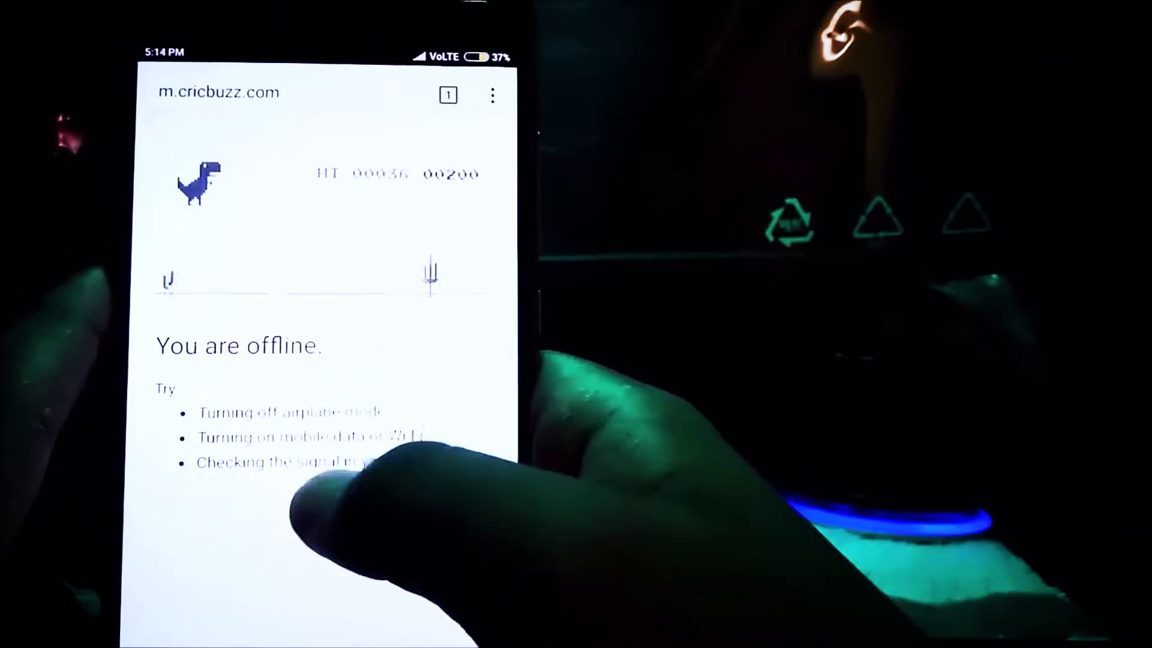
click(311, 522)
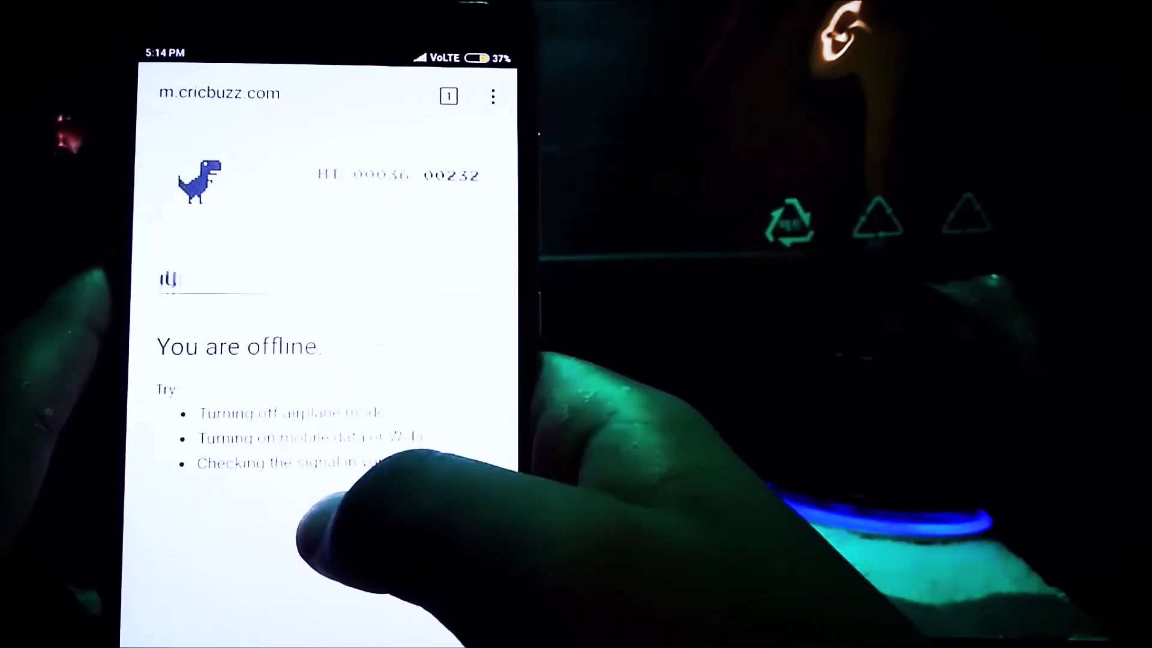
click(311, 531)
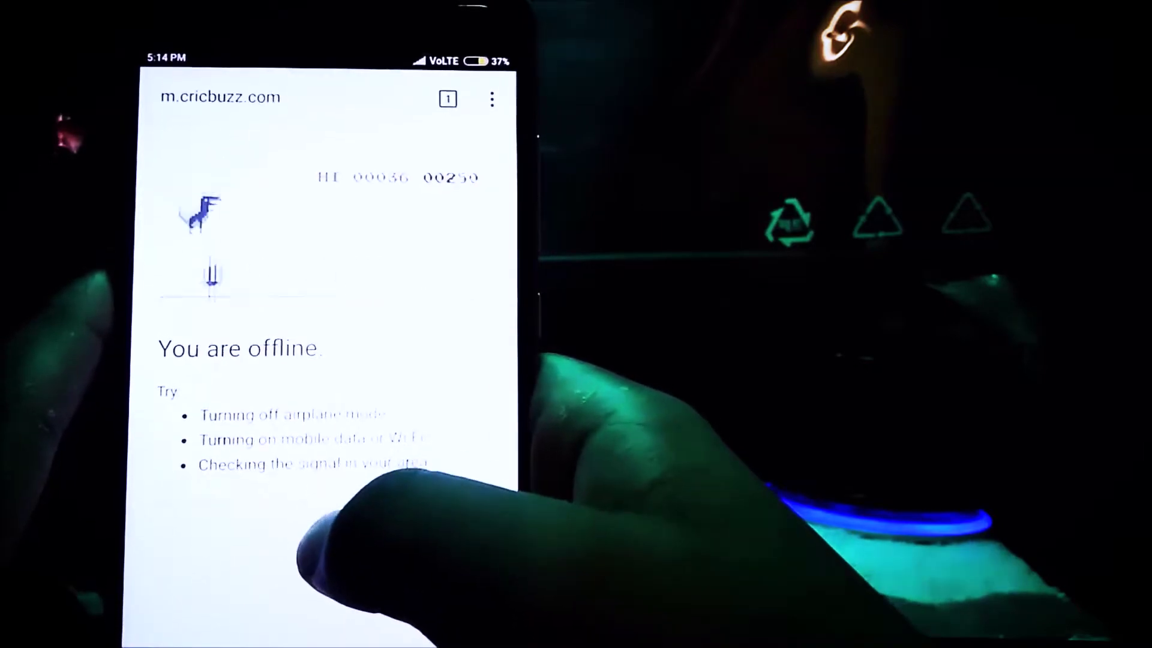
click(411, 237)
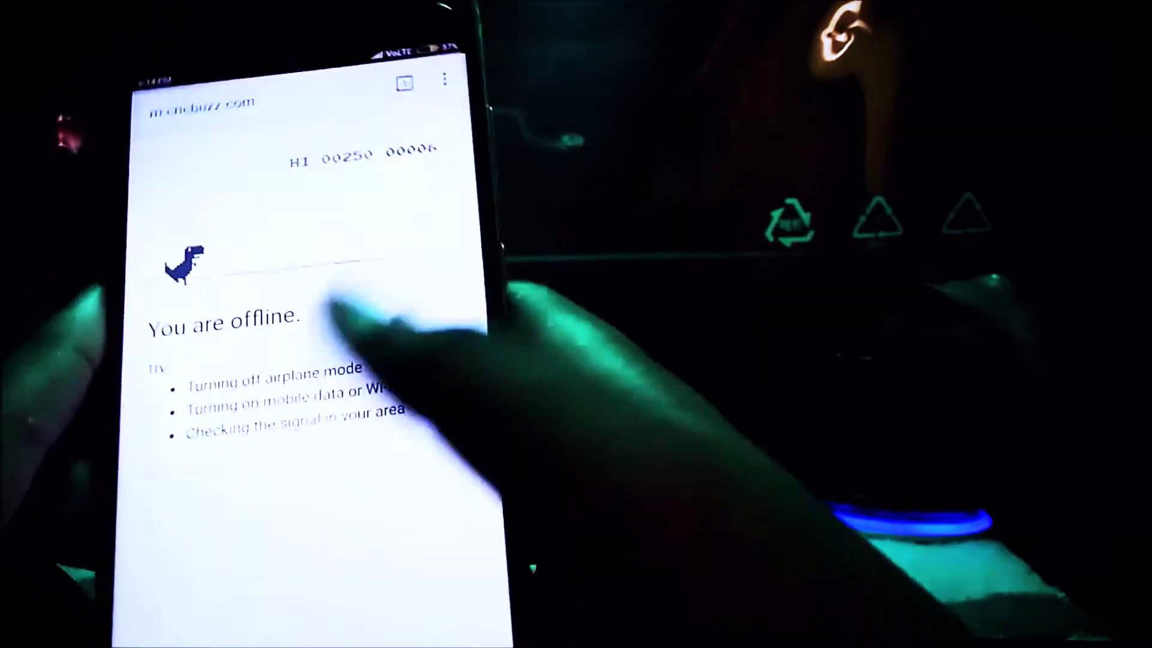